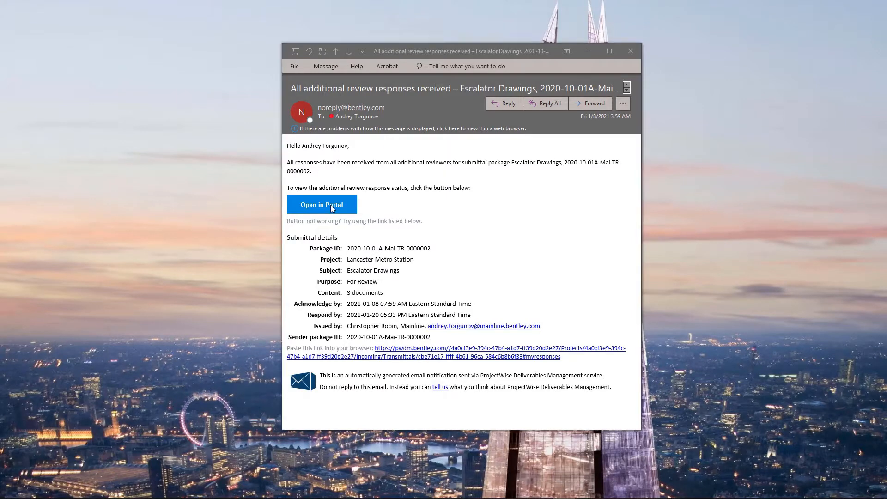
# Step: Open the Escalator Drawings package from the email and show only my additional reviewers' responses for Detail - Escalator Height Dimensions.pdf
pyautogui.click(331, 208)
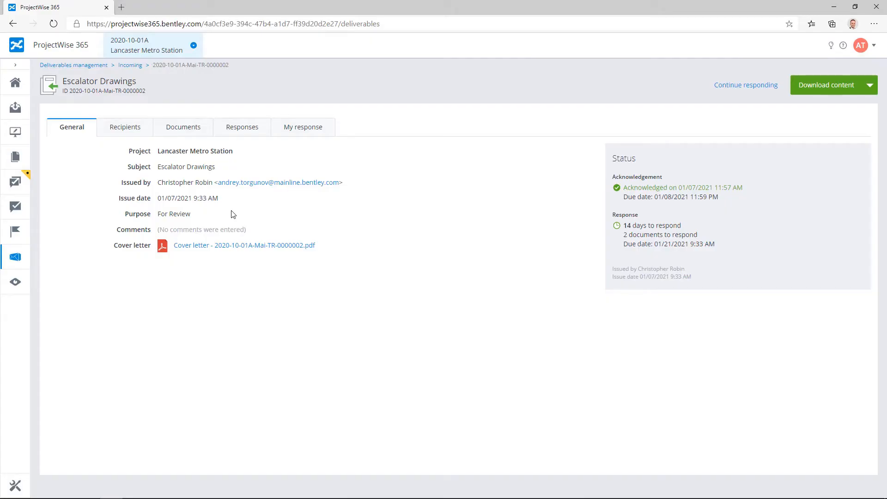
pyautogui.click(295, 131)
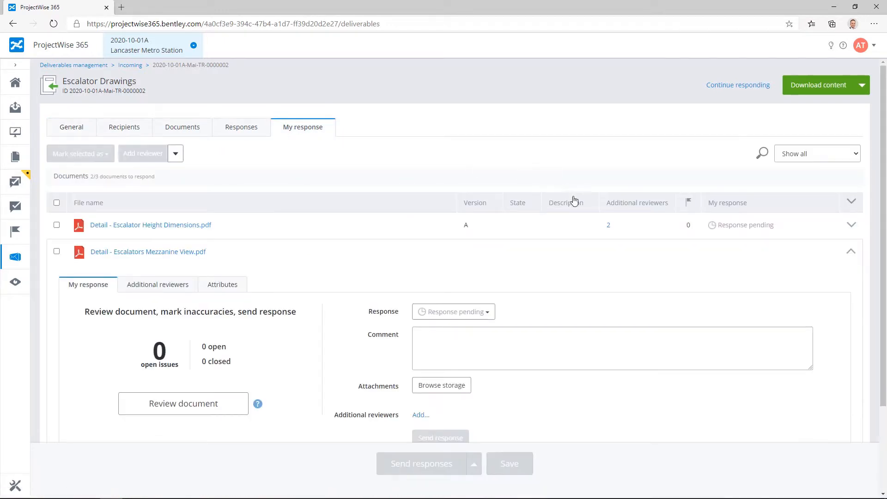
pyautogui.click(608, 227)
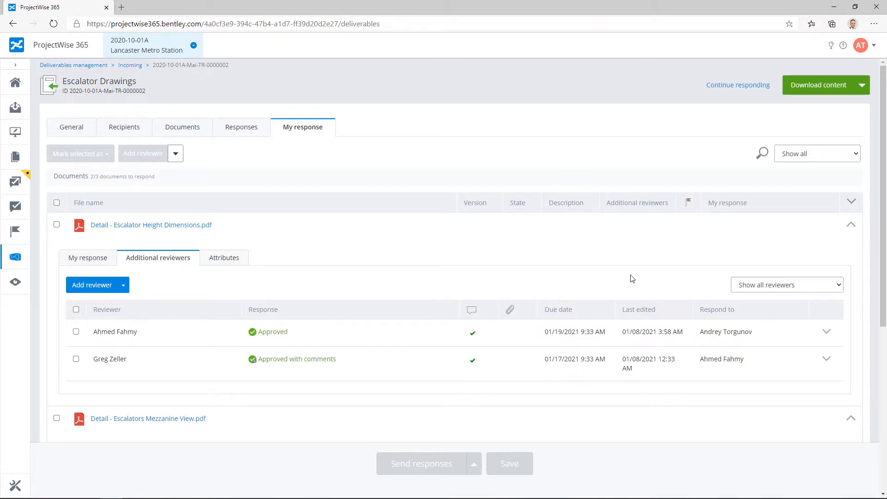
pyautogui.click(806, 288)
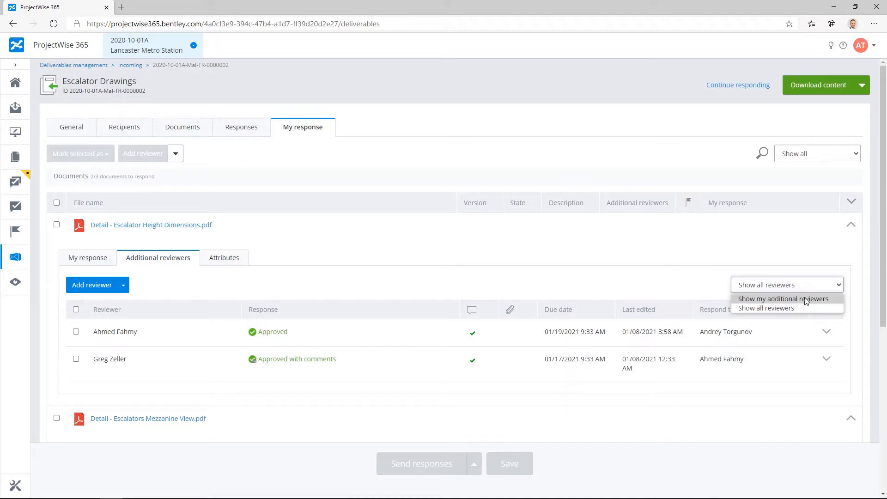
pyautogui.click(804, 299)
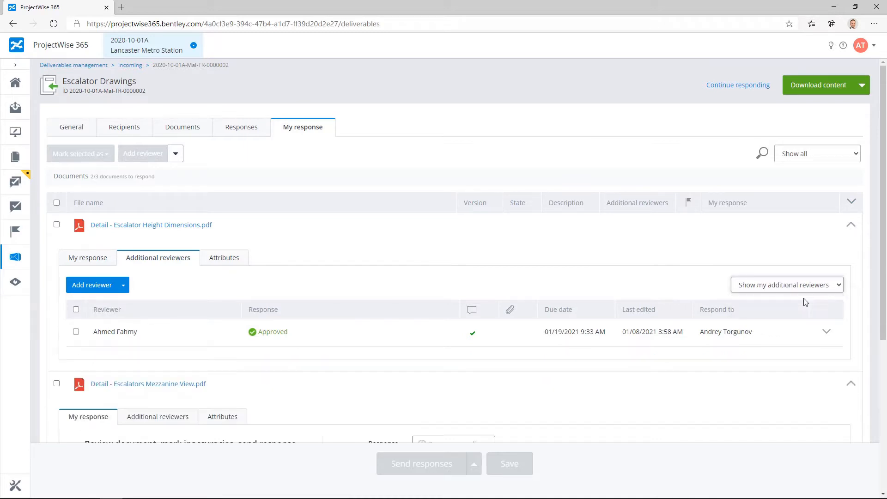
# Step: Delete the red rectangle markup around the 13 203mm dimension in Detail - Escalator Height Dimensions.pdf and return to the package
pyautogui.click(156, 225)
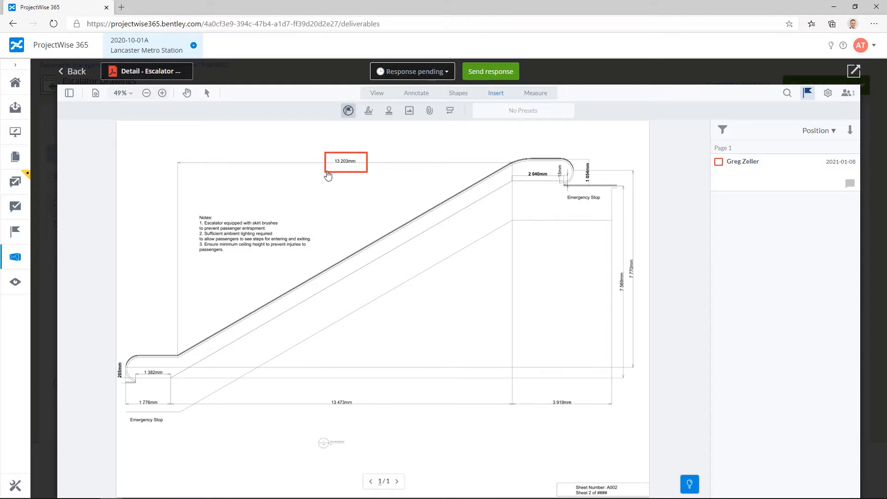
pyautogui.click(328, 172)
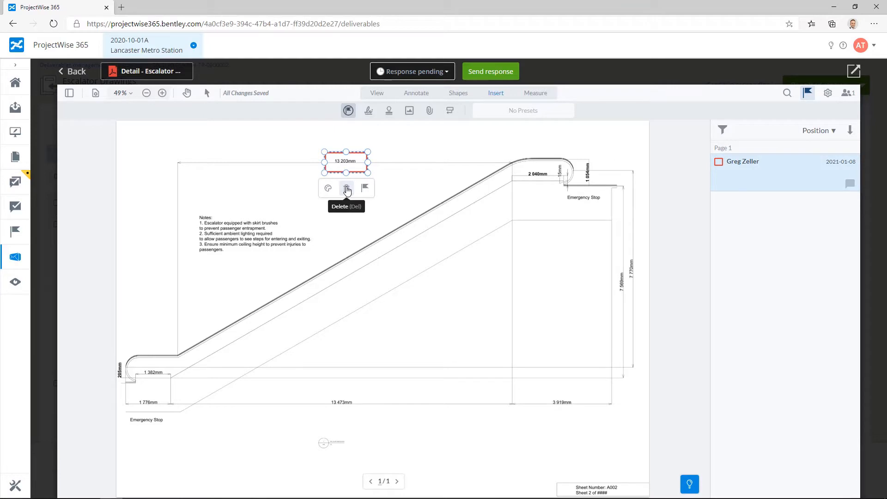
pyautogui.click(347, 190)
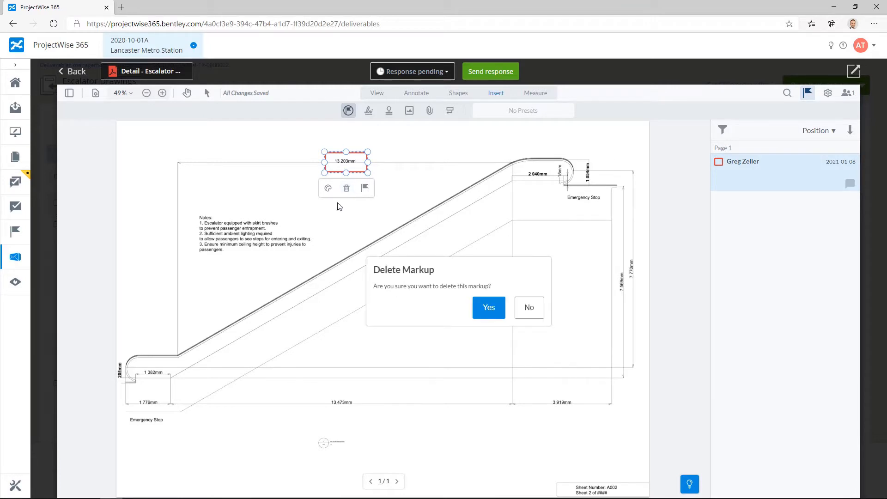
pyautogui.click(489, 313)
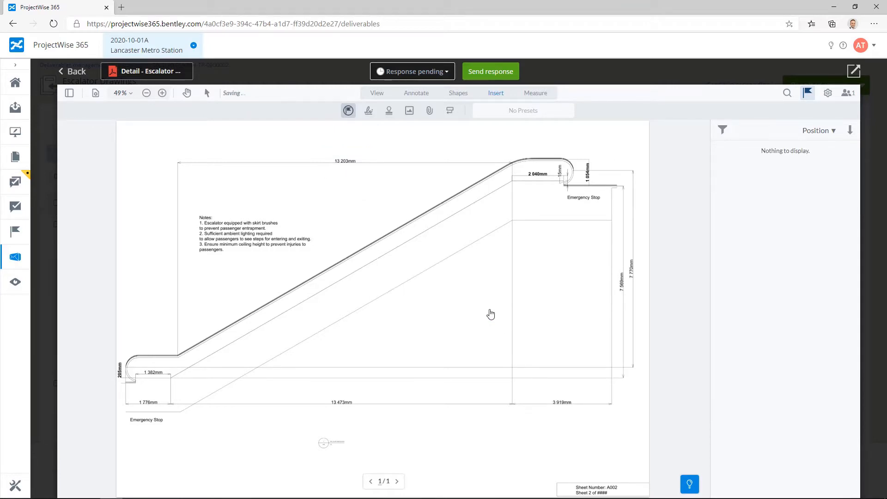
pyautogui.click(70, 73)
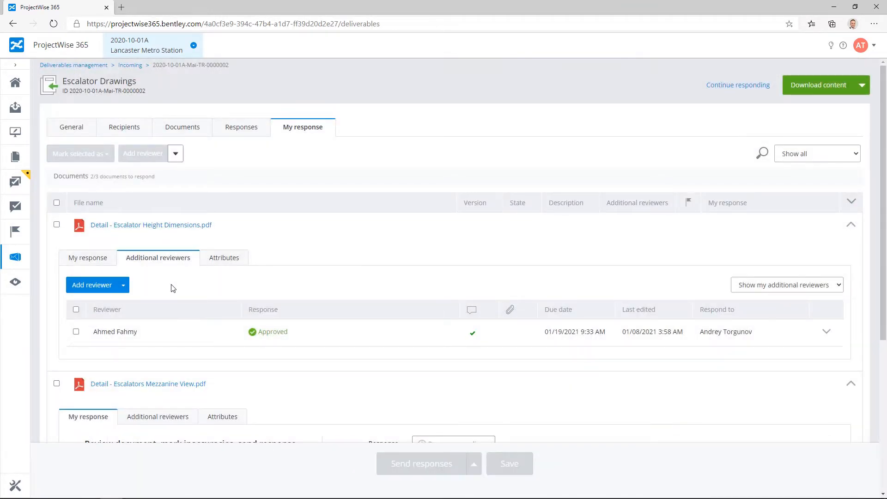
# Step: Summarize the additional reviewers' responses into my response for Detail - Escalator Height Dimensions.pdf
pyautogui.click(86, 259)
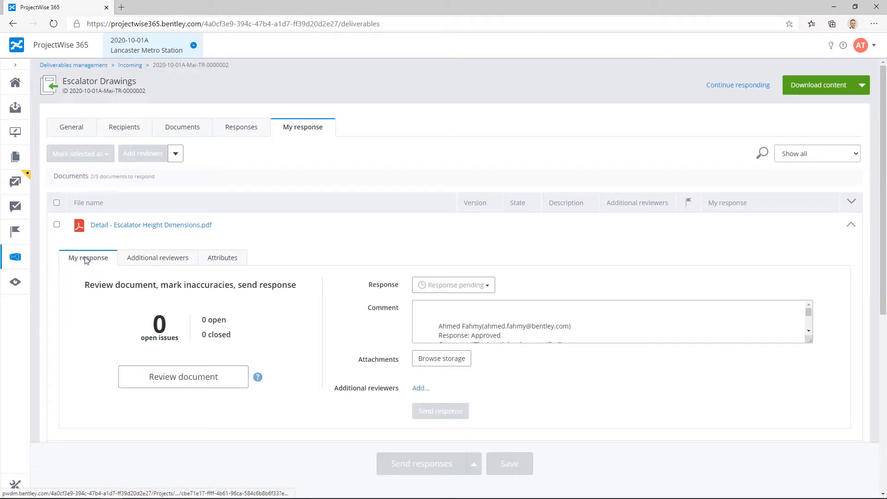
pyautogui.click(487, 291)
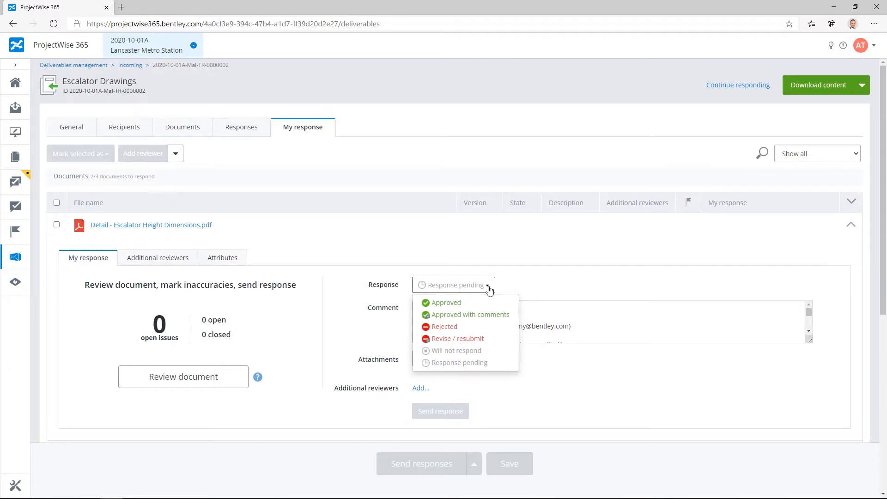
pyautogui.click(489, 290)
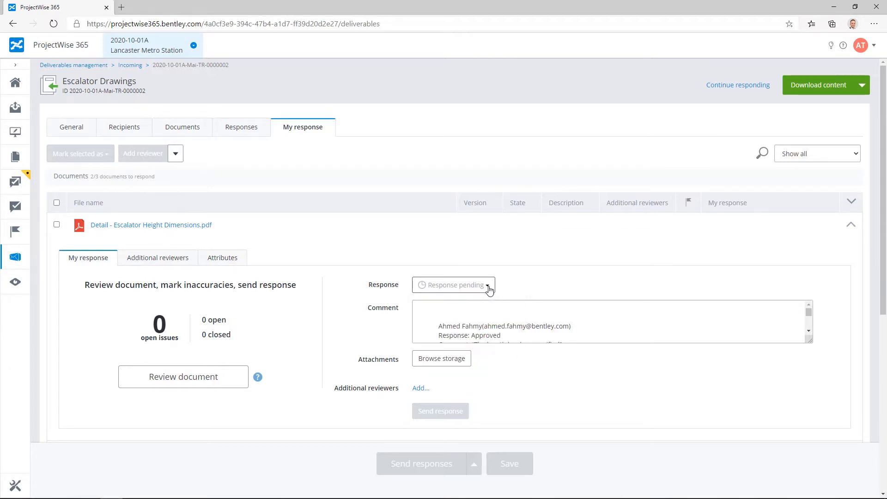
pyautogui.click(56, 225)
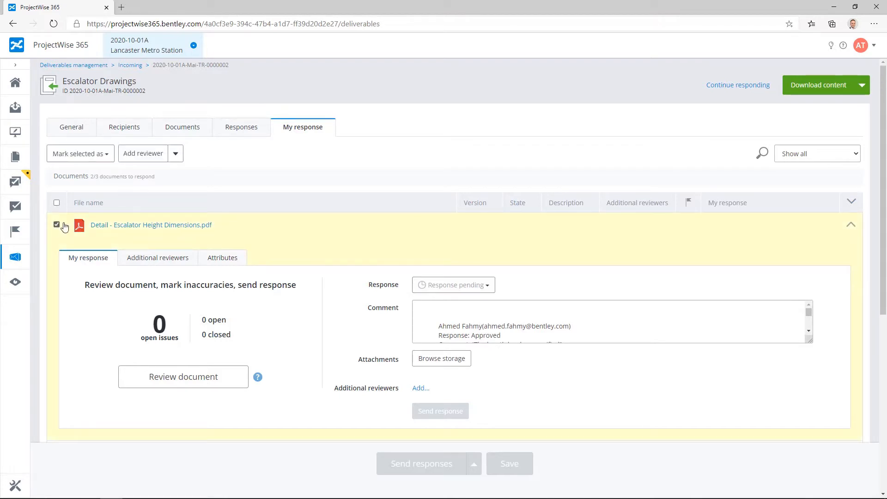
pyautogui.click(176, 155)
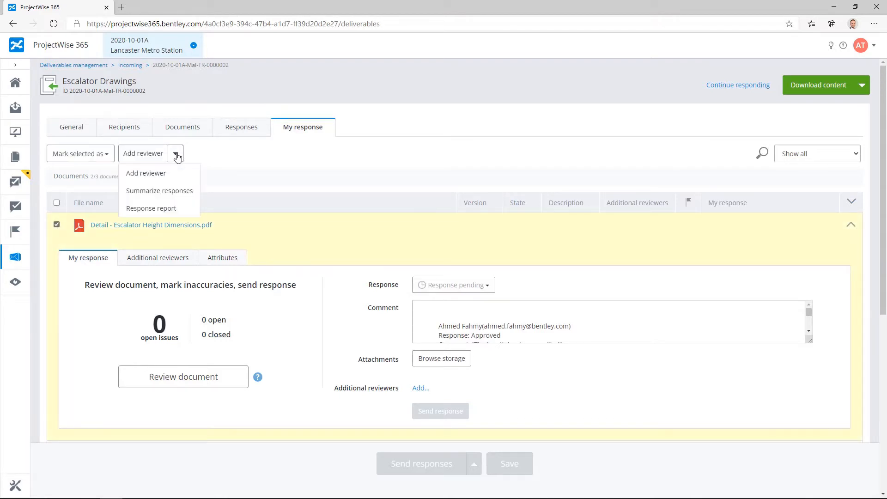
pyautogui.click(170, 192)
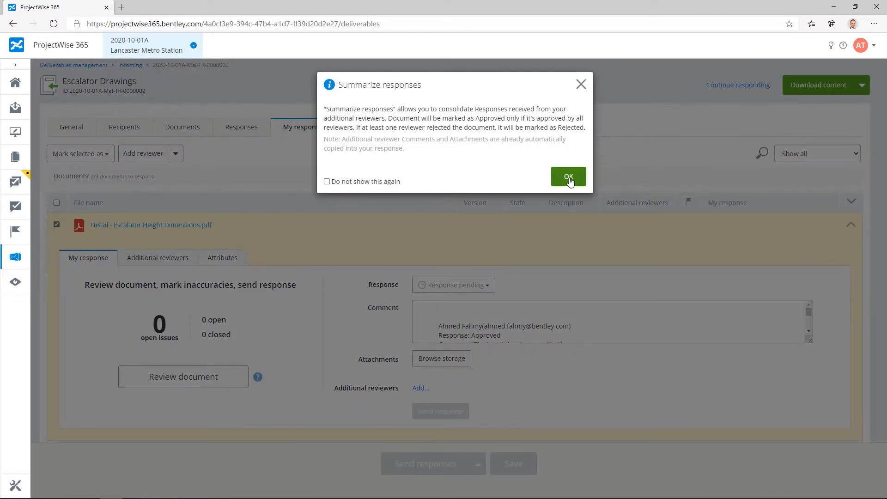
pyautogui.click(569, 176)
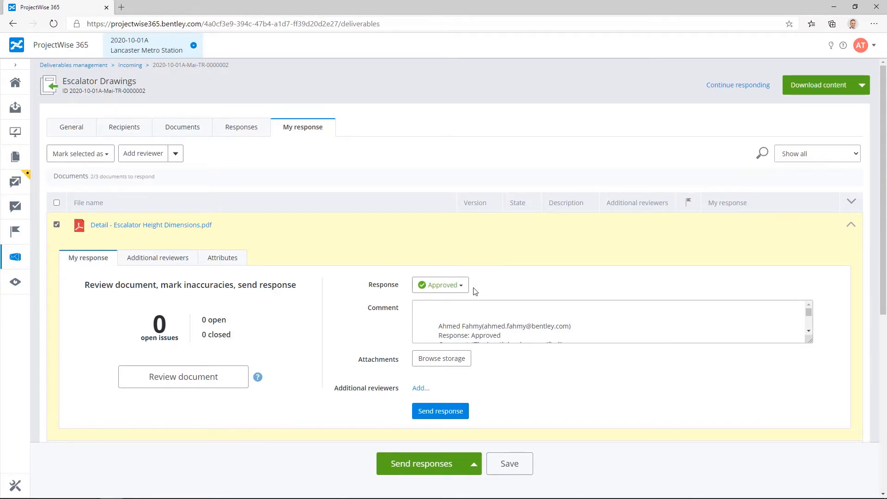
# Step: Set the response for Detail - Escalators Mezzanine View.pdf to Approved and send the responses for both documents
pyautogui.click(850, 225)
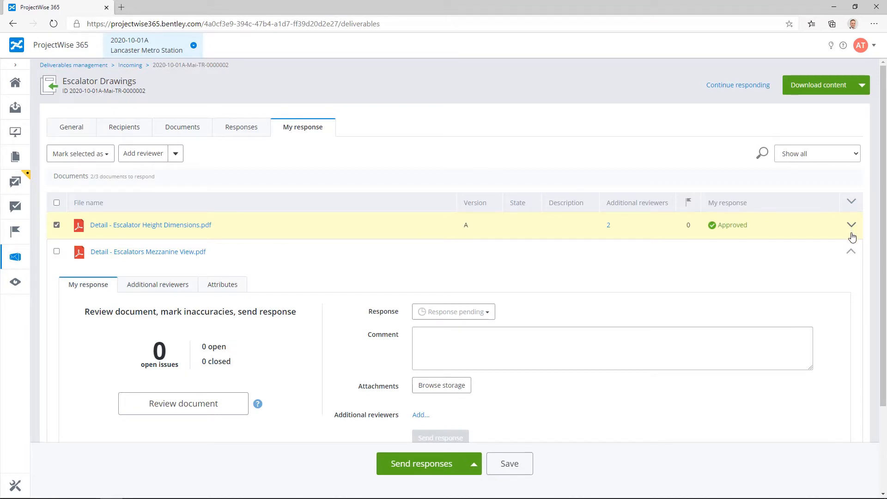
pyautogui.click(854, 258)
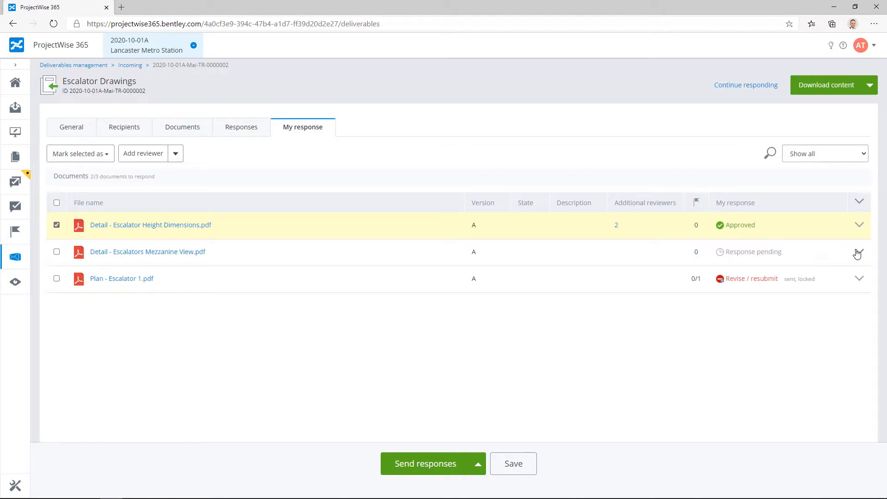
pyautogui.click(857, 255)
pyautogui.click(451, 310)
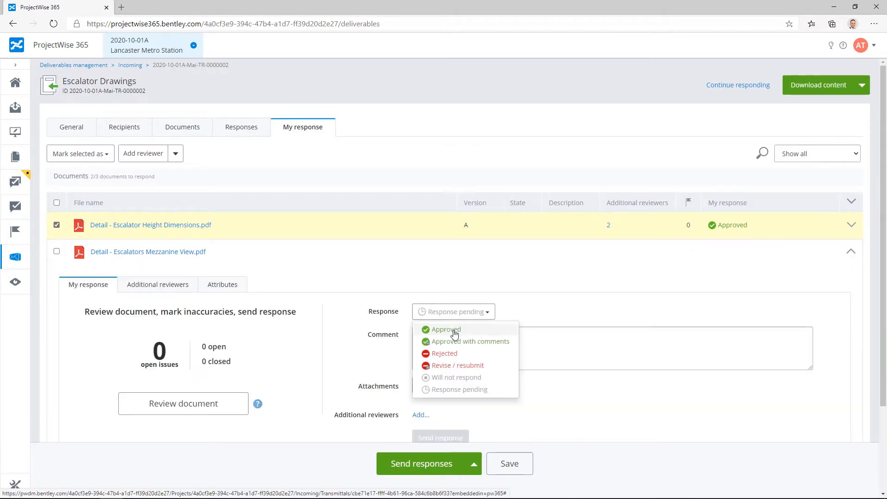
pyautogui.click(454, 332)
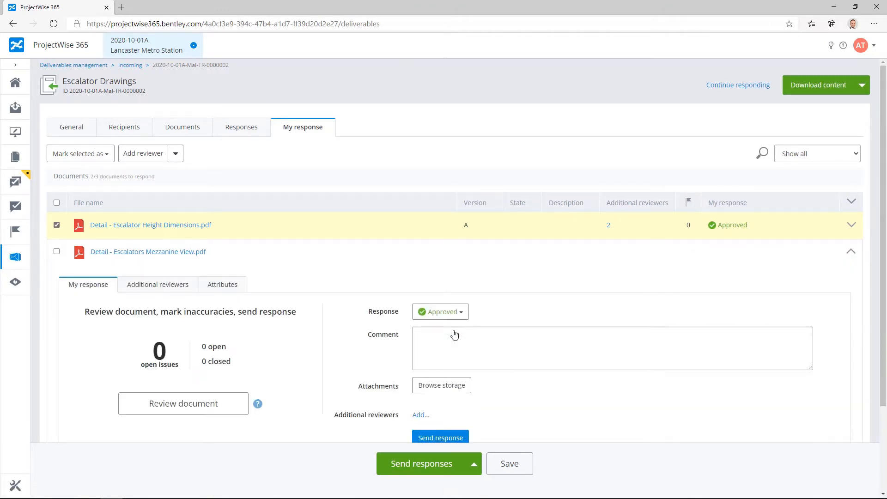
pyautogui.click(431, 464)
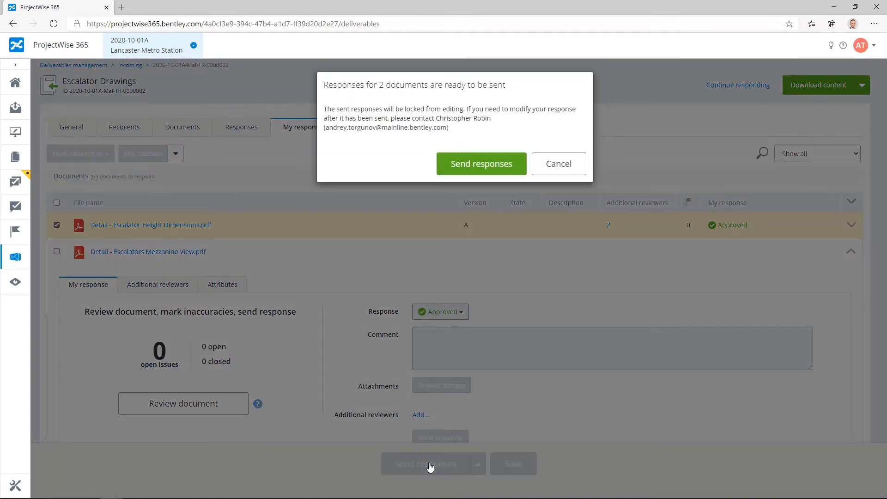
pyautogui.click(504, 169)
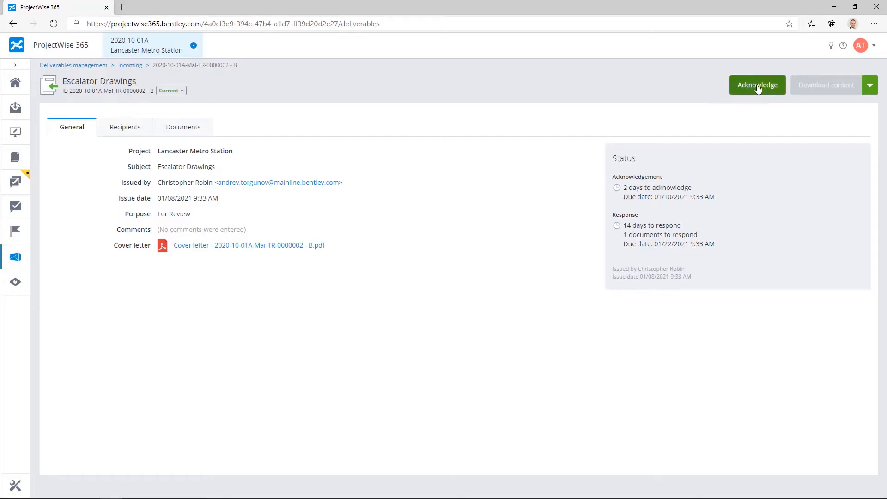
# Step: Acknowledge version B of the Escalator Drawings package and check its list of issued versions
pyautogui.click(756, 86)
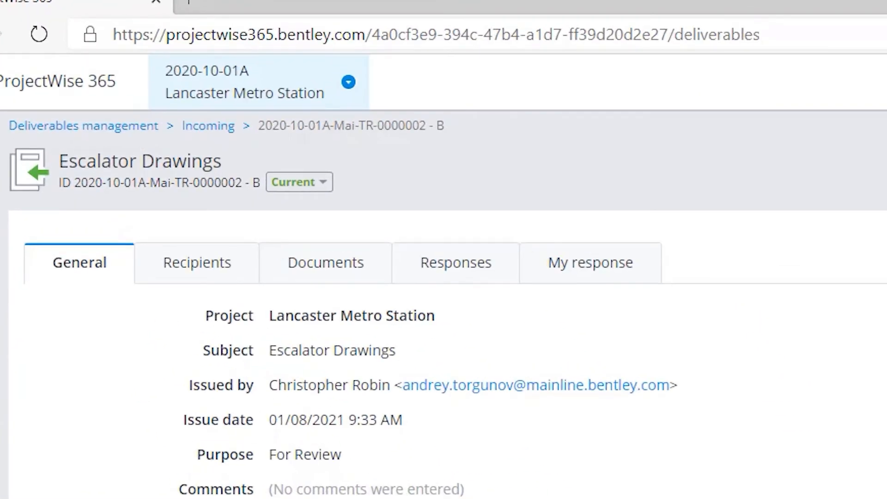
pyautogui.click(323, 183)
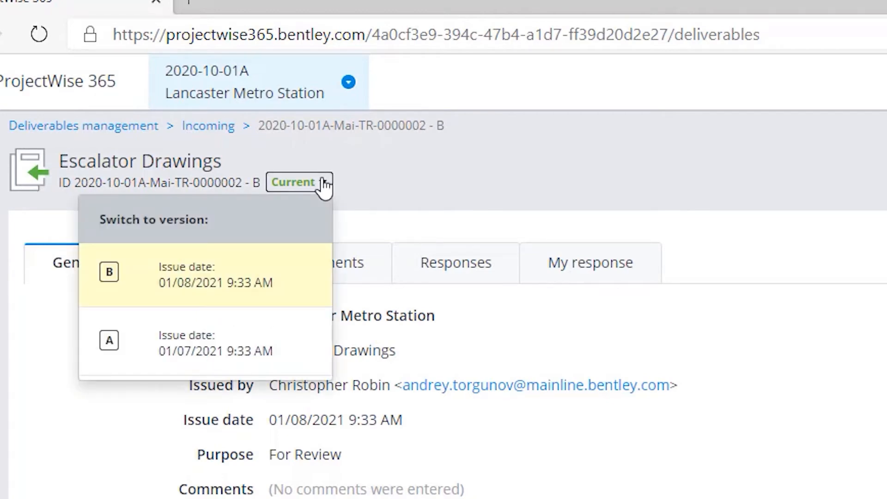
pyautogui.click(679, 220)
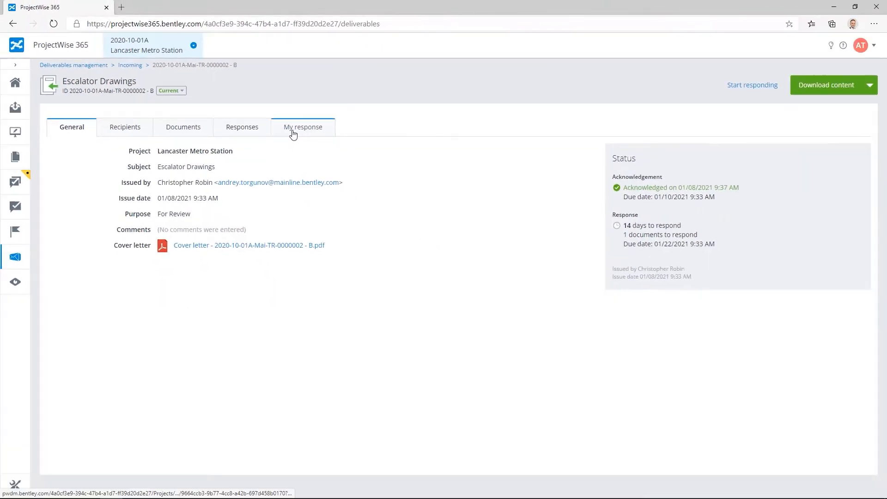
# Step: Open Plan - Escalator 1.pdf from my response and verify its issue SUB-00006 as resolved
pyautogui.click(572, 265)
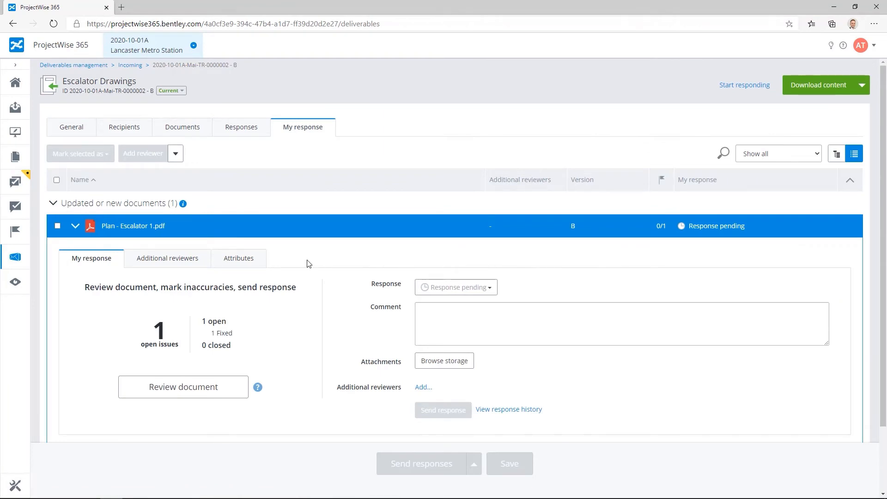
pyautogui.scroll(-1, 142, 233)
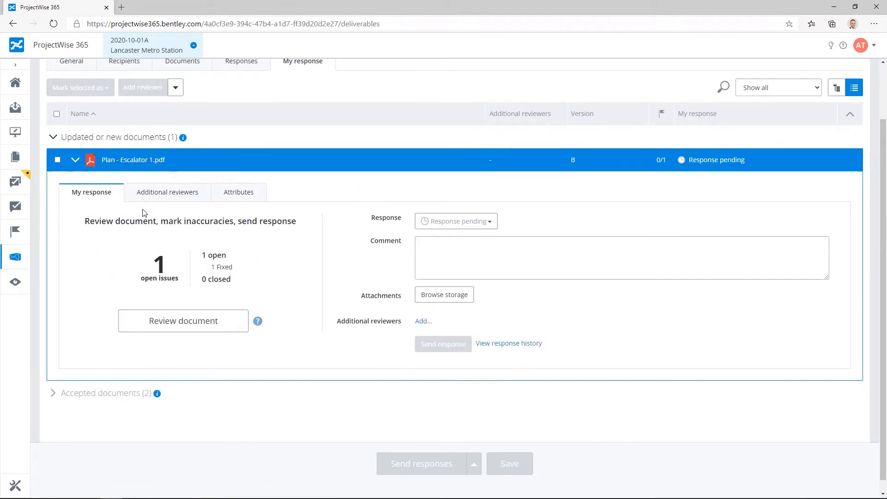
pyautogui.click(132, 161)
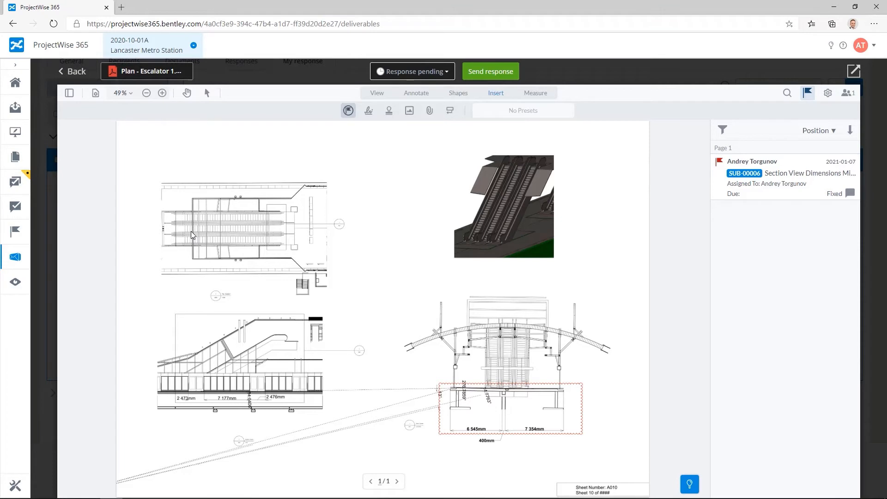
pyautogui.click(794, 174)
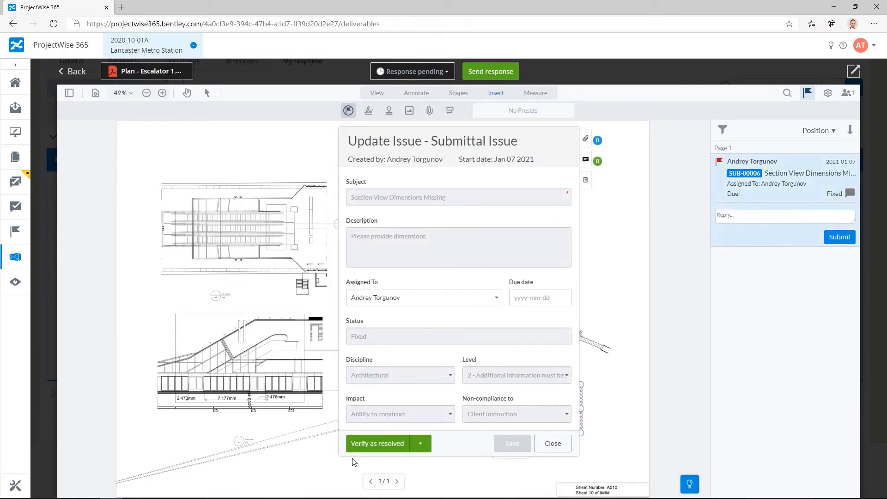
pyautogui.click(390, 443)
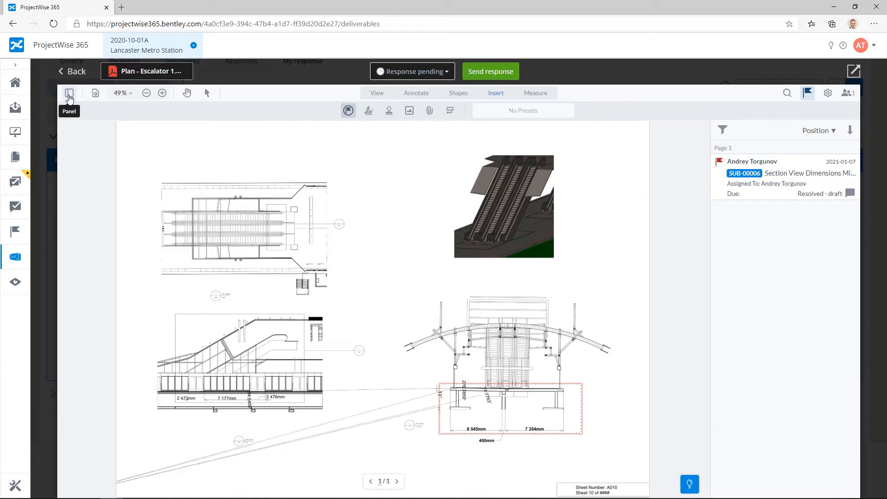
# Step: Compare the current version B of Plan - Escalator 1.pdf with version A from its version history
pyautogui.click(69, 97)
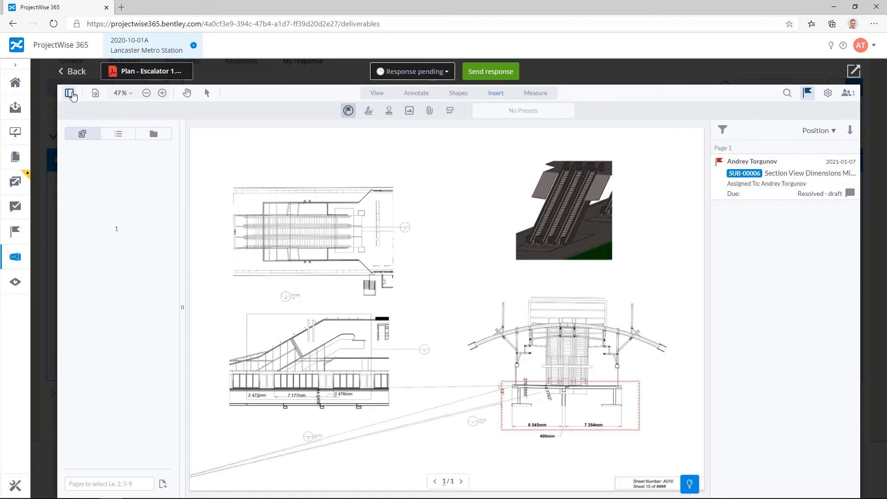
pyautogui.click(152, 134)
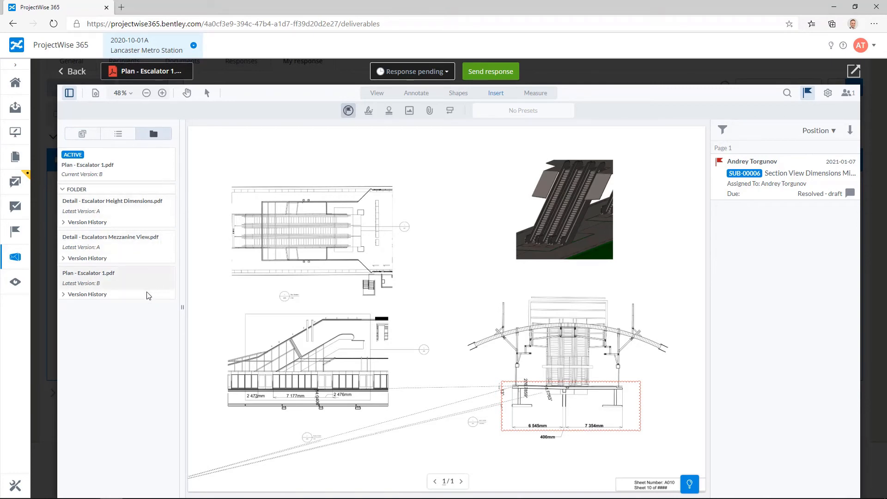
pyautogui.click(64, 295)
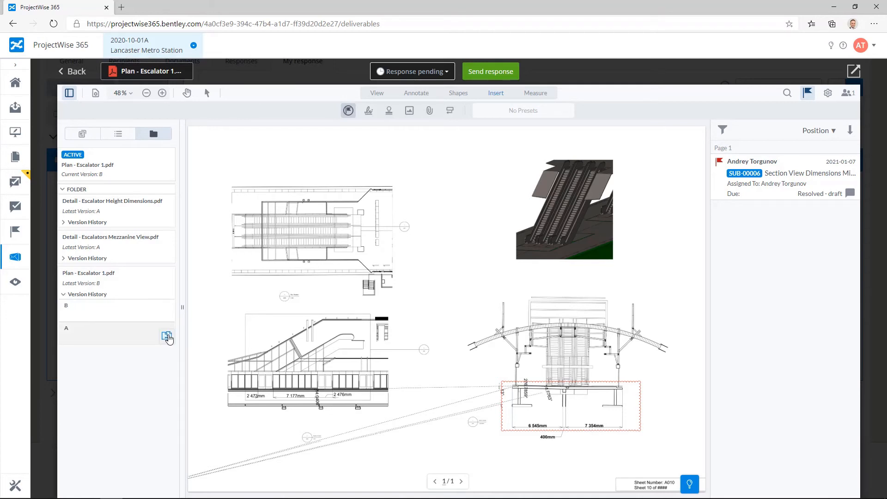
pyautogui.click(167, 338)
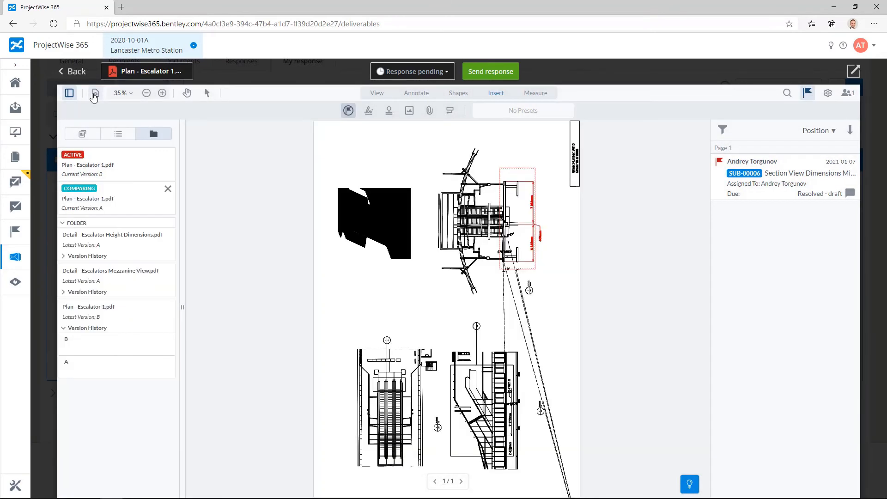
# Step: Rotate the compared Plan - Escalator 1.pdf page to landscape and magnify the section view with the red clouded dimensions
pyautogui.click(97, 94)
pyautogui.click(154, 180)
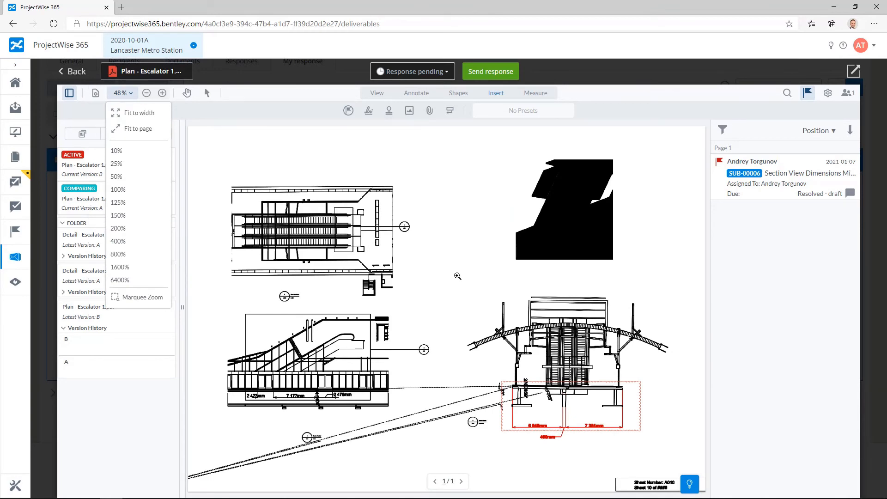
pyautogui.click(458, 284)
pyautogui.moveTo(456, 276)
pyautogui.mouseDown()
pyautogui.moveTo(471, 402)
pyautogui.moveTo(600, 450)
pyautogui.moveTo(679, 456)
pyautogui.mouseUp()
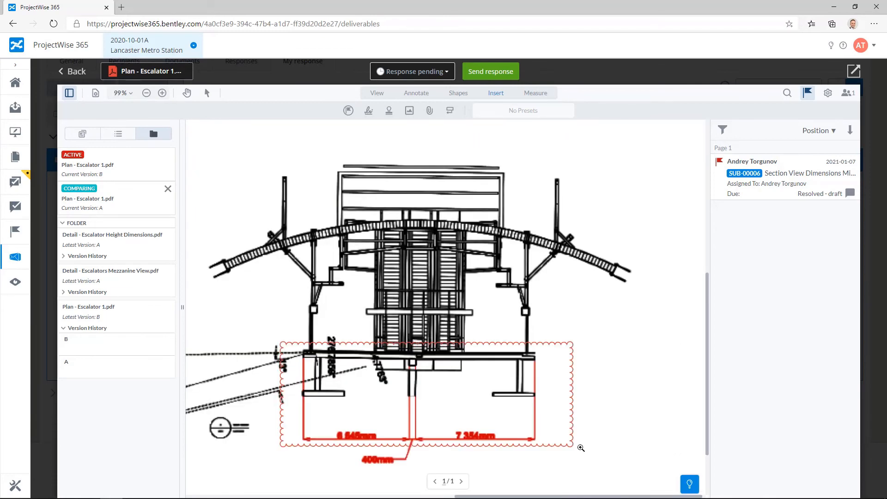
# Step: Leave the document review, set the response for Plan - Escalator 1.pdf version B to Approved, and send the response
pyautogui.click(69, 73)
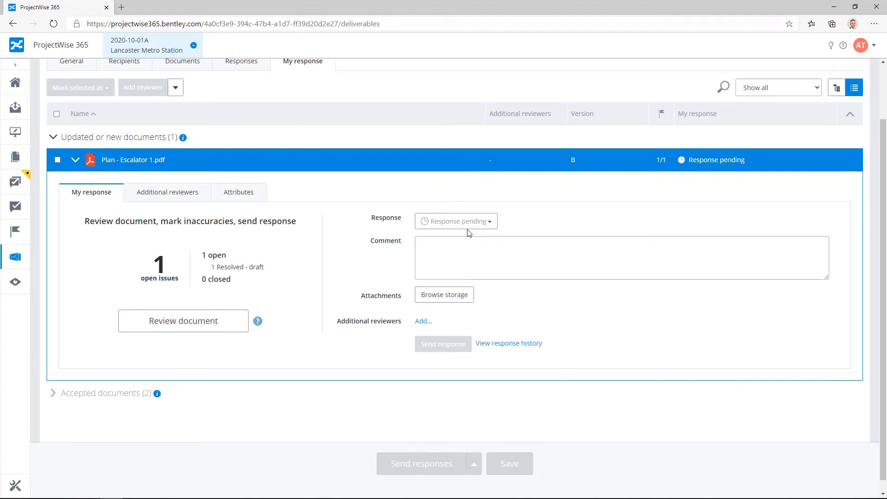
pyautogui.click(481, 223)
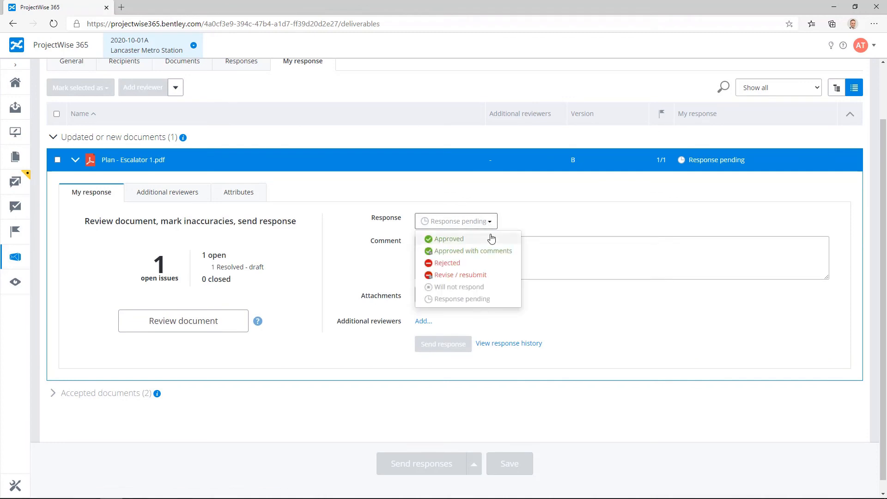
pyautogui.click(490, 239)
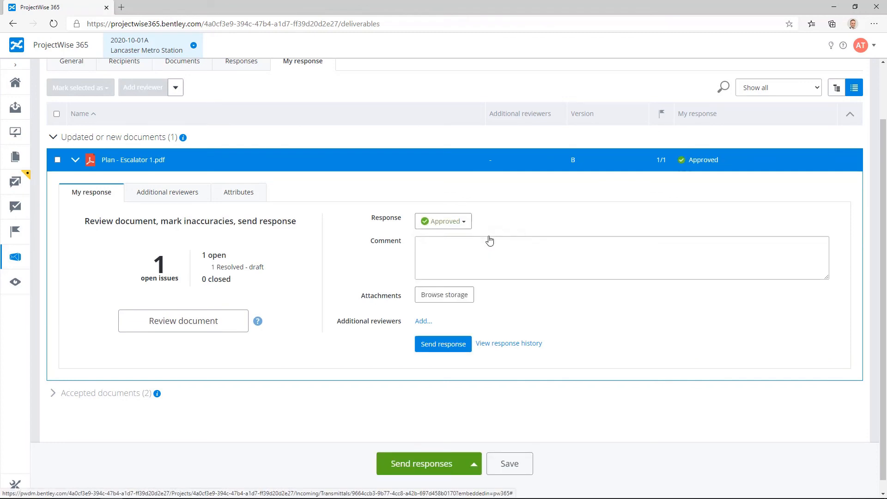
pyautogui.click(421, 469)
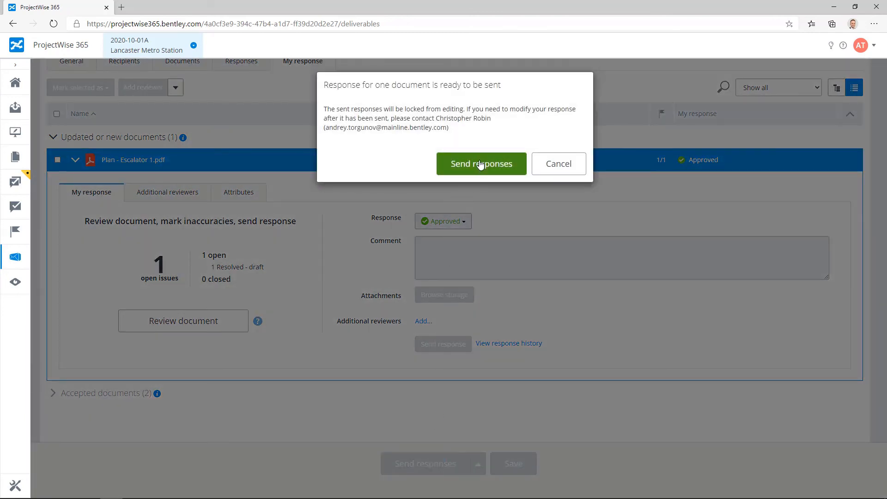
pyautogui.click(480, 165)
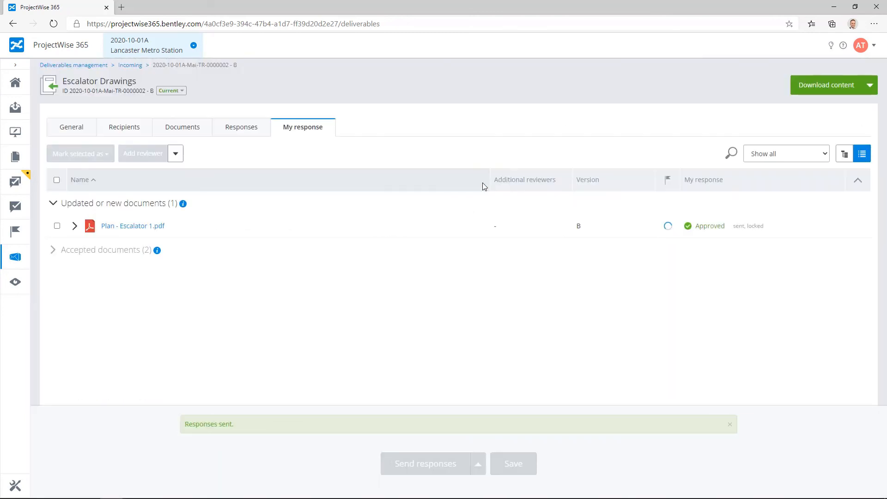
# Step: Check the issue summary in the sent response details for Plan - Escalator 1.pdf and open its response history
pyautogui.click(74, 225)
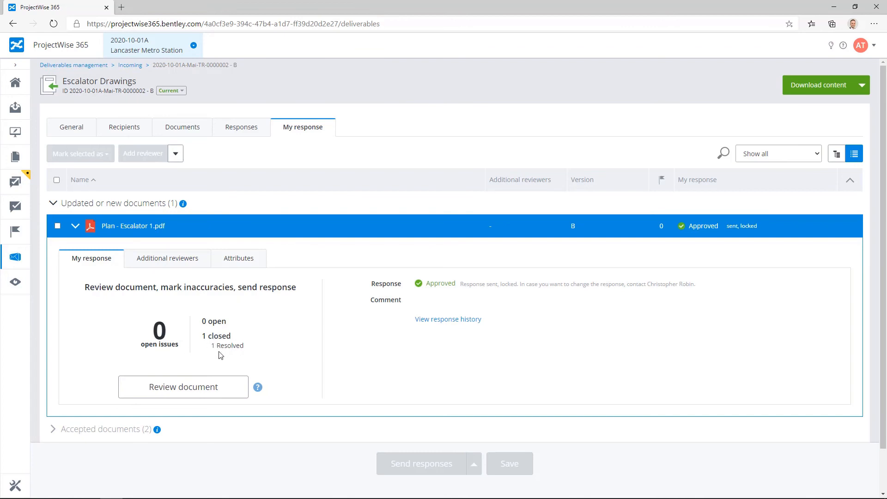
pyautogui.click(451, 326)
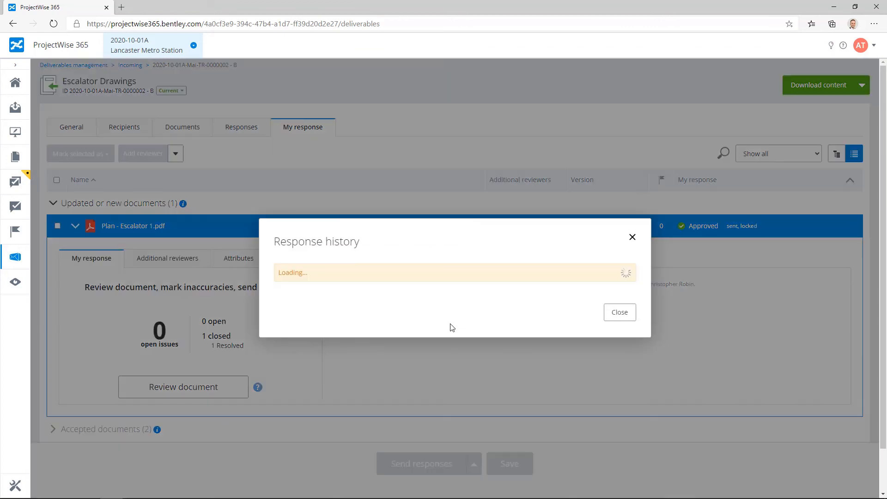